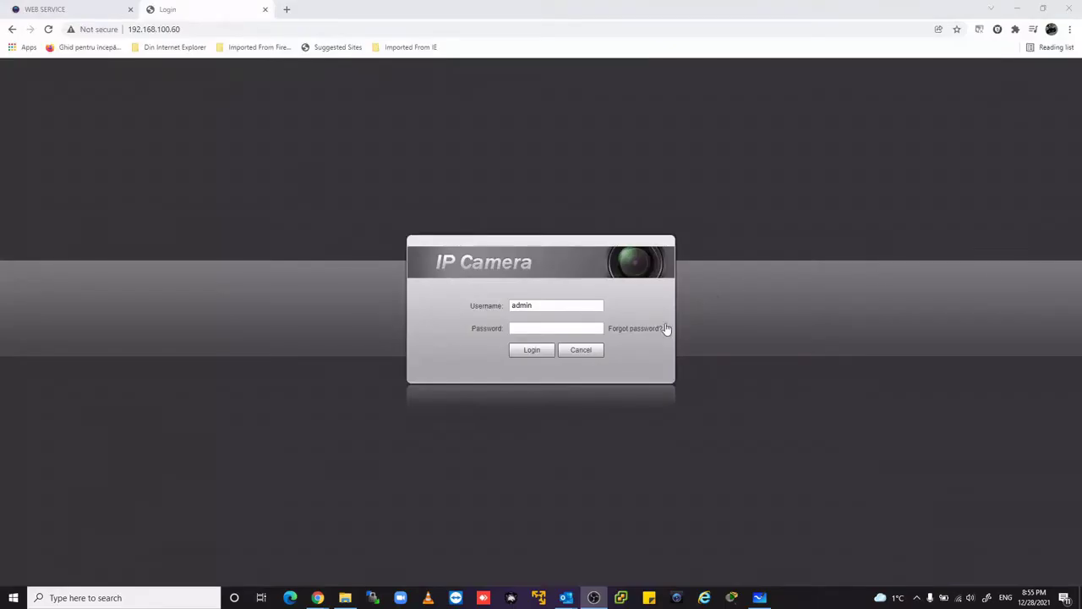
- Enter the admin password to log in to the camera's web interface
click(554, 326)
click(553, 327)
text(•••••••)
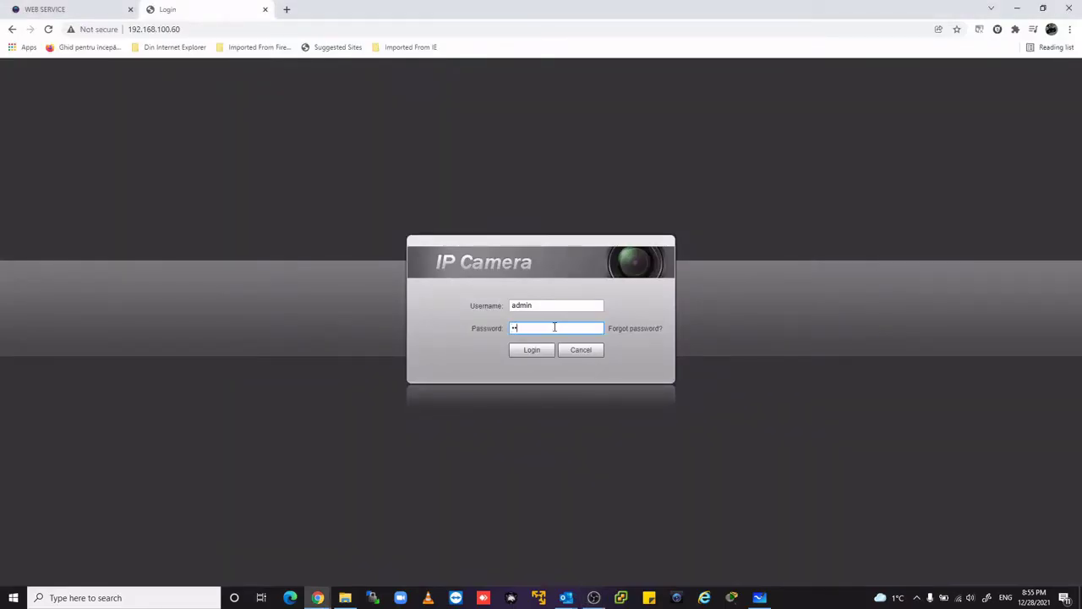
text(•••)
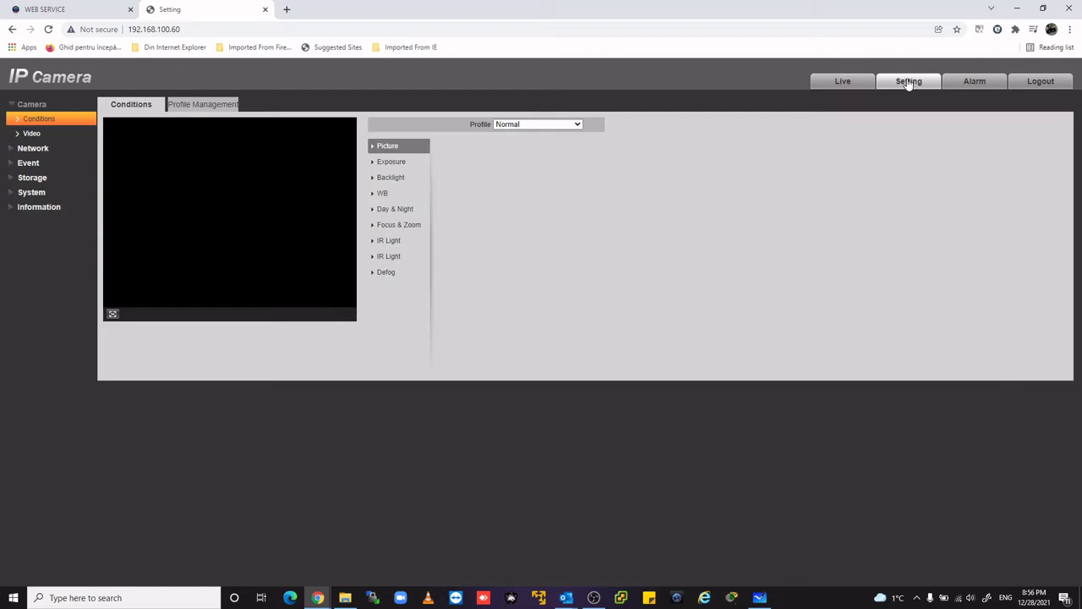
- Show the Network > TCP/IP settings and select the first octet of 192.168.100.60
click(17, 149)
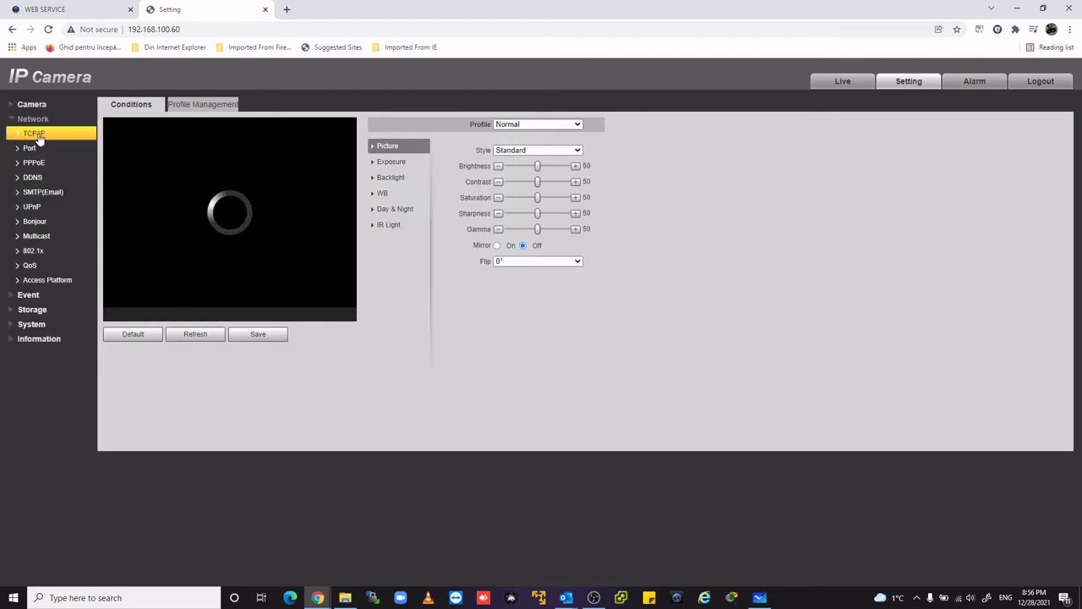
click(37, 134)
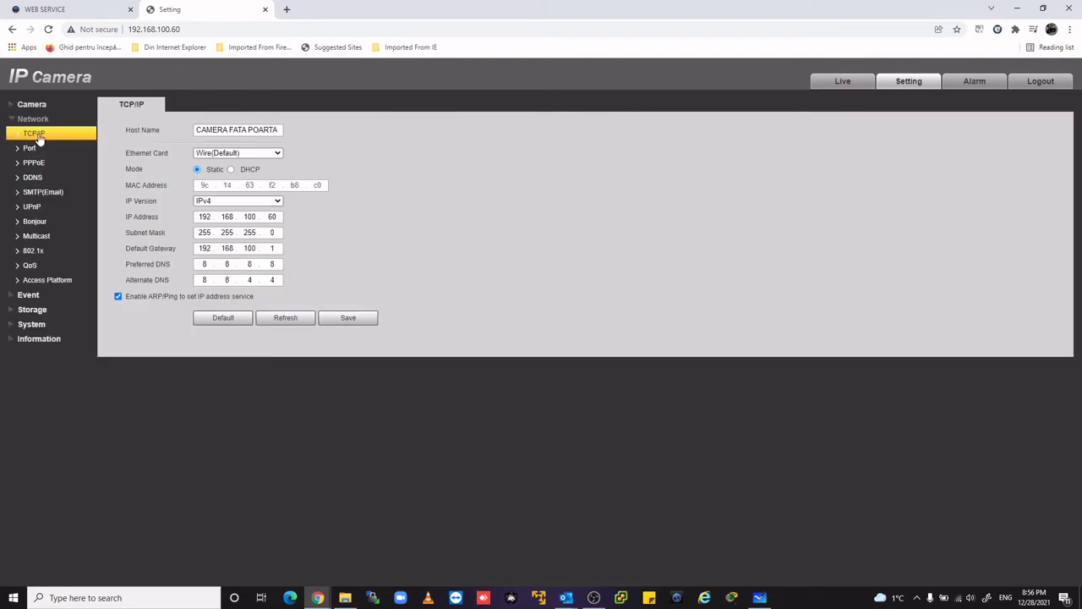
click(213, 217)
double_click(212, 218)
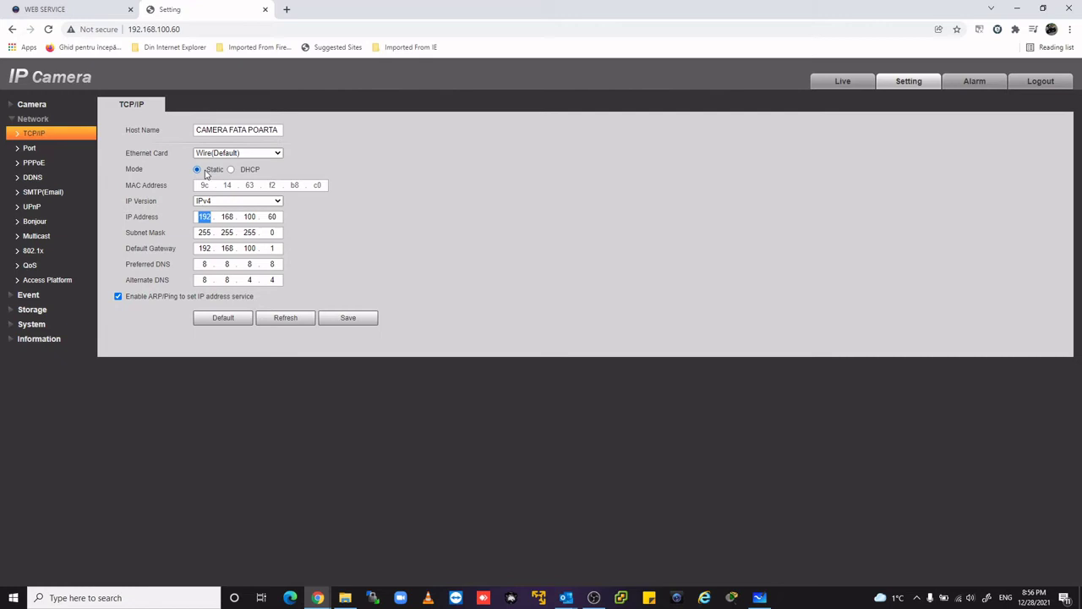
- Under Network > Port, edit the TCP port to 37773, fixing mistyped last digits
click(38, 148)
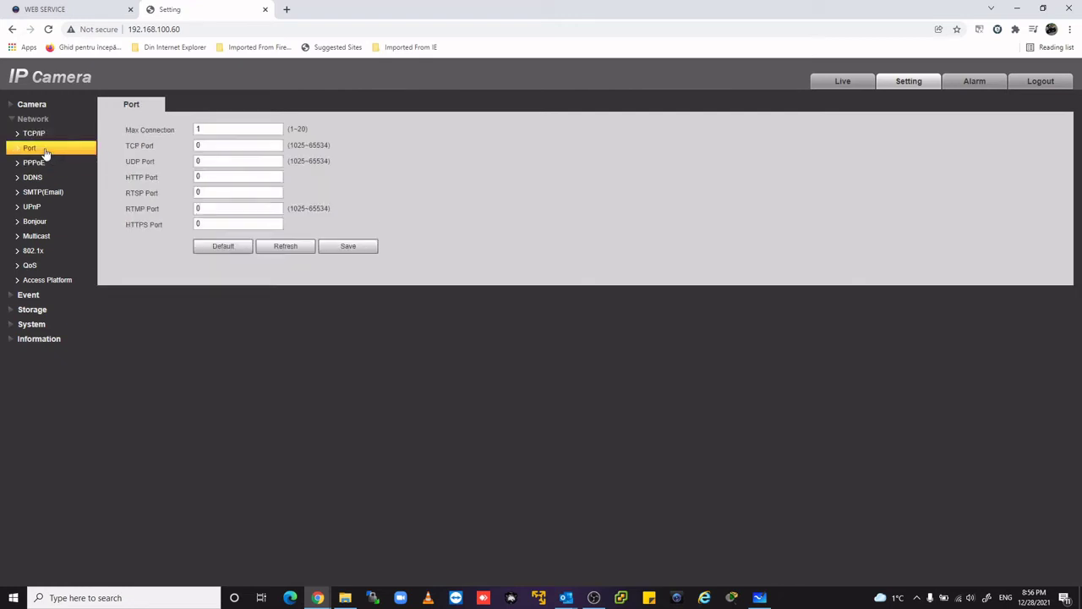
click(228, 145)
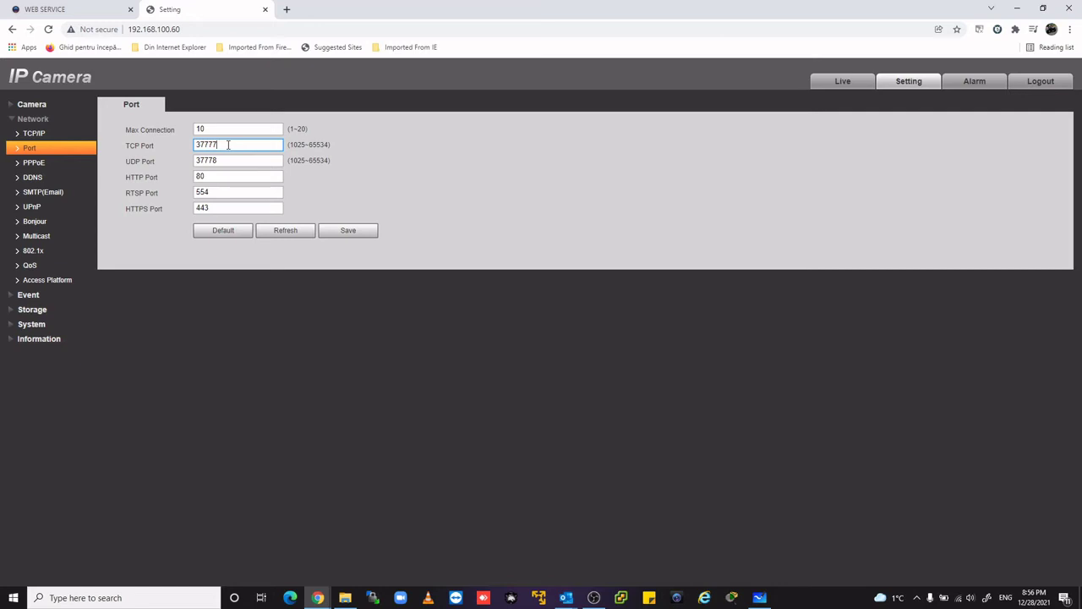
text(9)
key(BackSpace)
text(1)
key(BackSpace)
text(3)
- Log out of the camera and sign in to the NVR at 192.168.1.108 with the admin password
click(1046, 81)
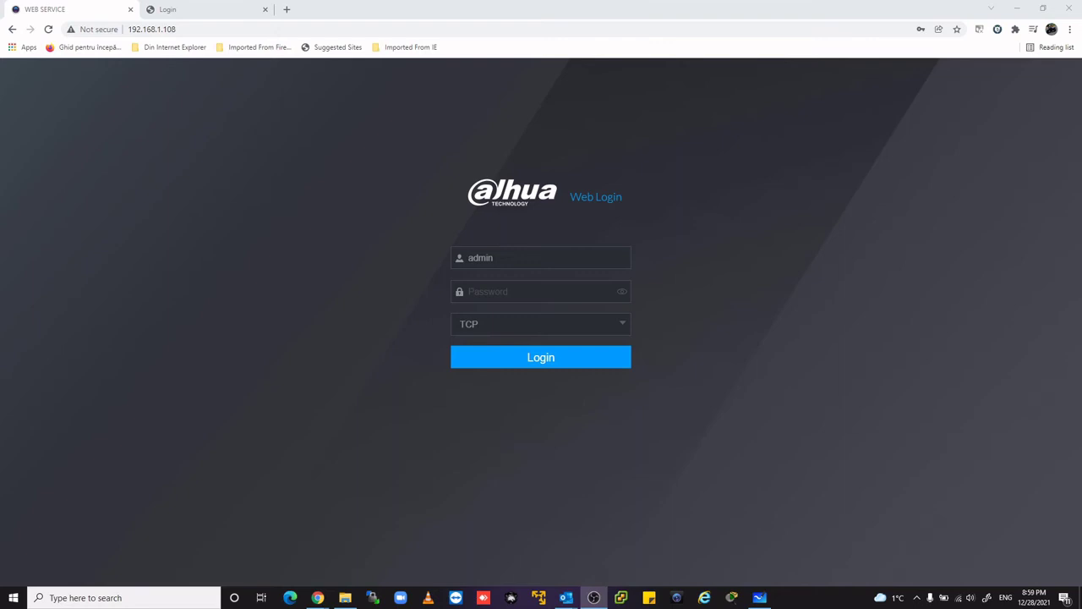
click(482, 293)
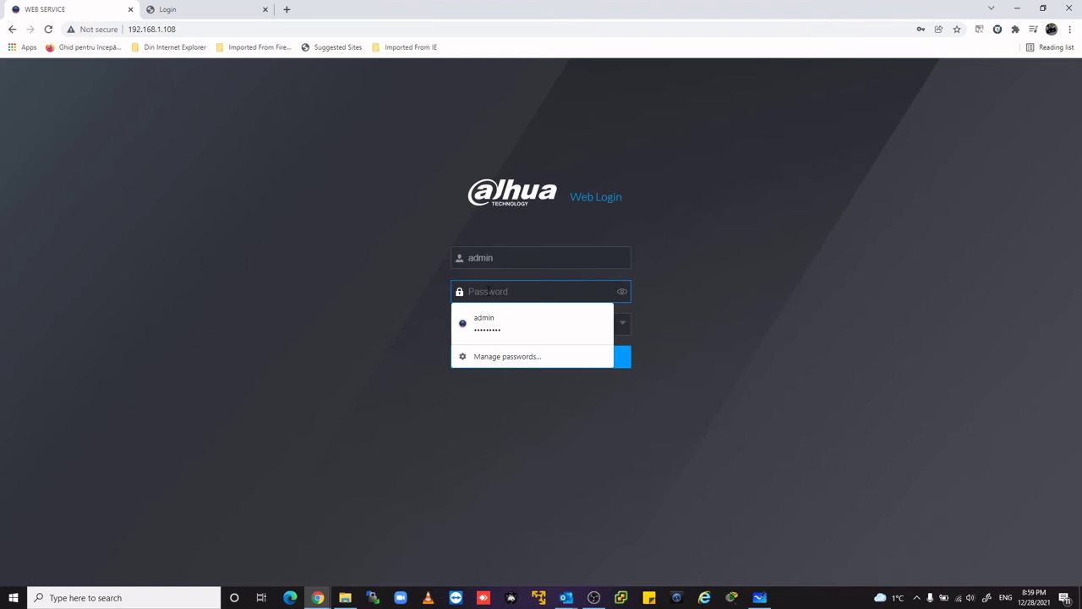
text(***)
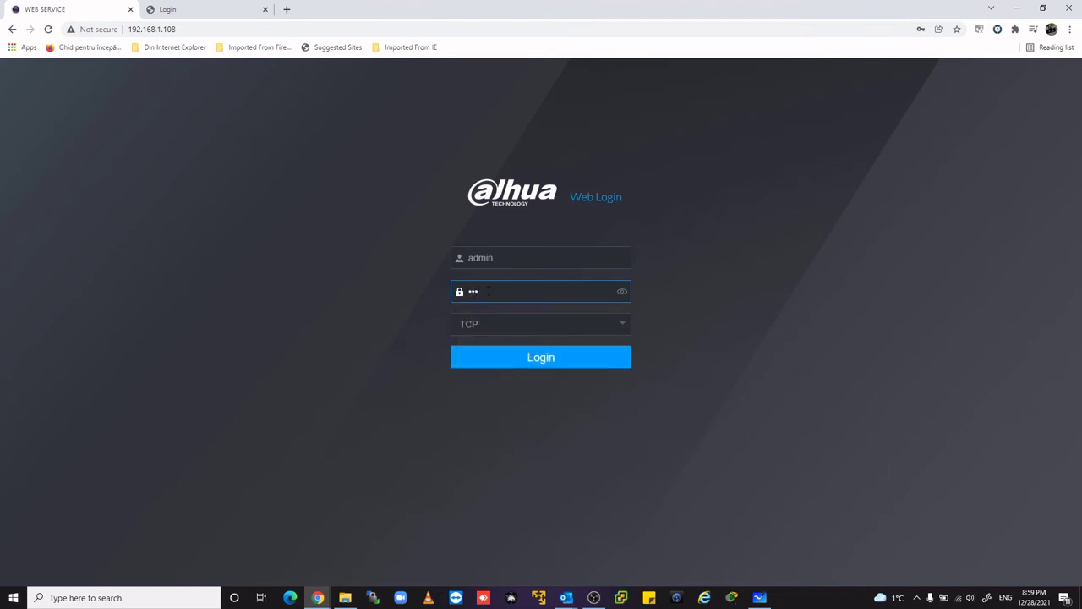
text(*********)
key(Return)
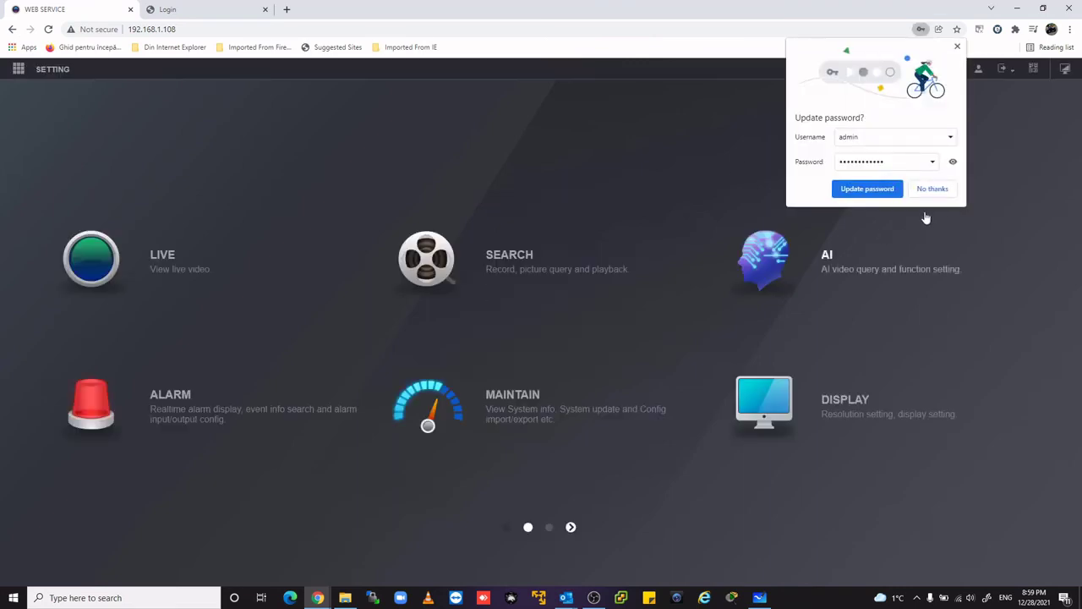
click(930, 189)
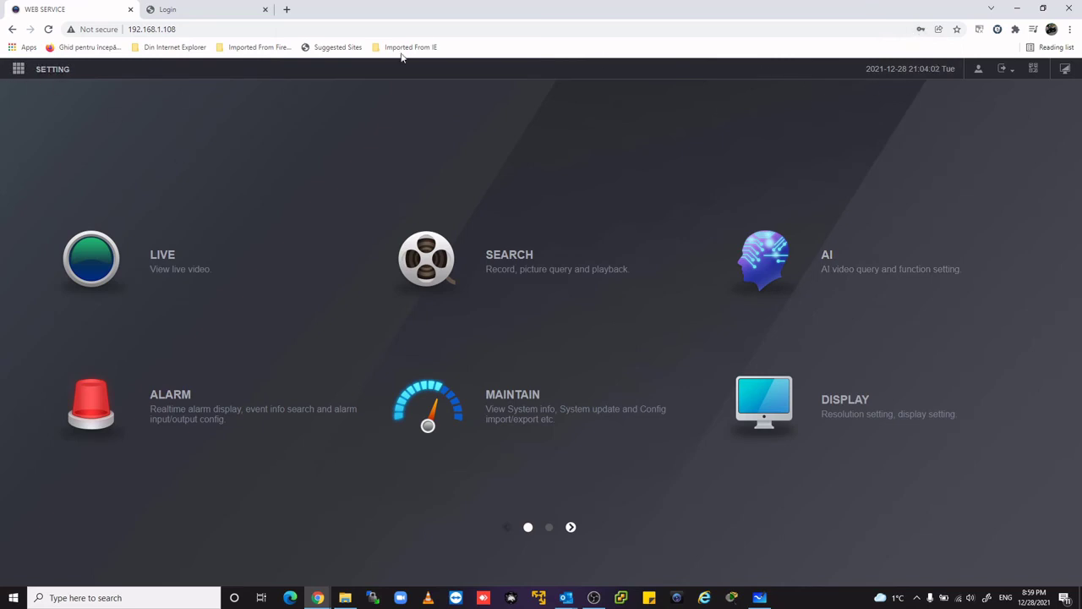
click(19, 71)
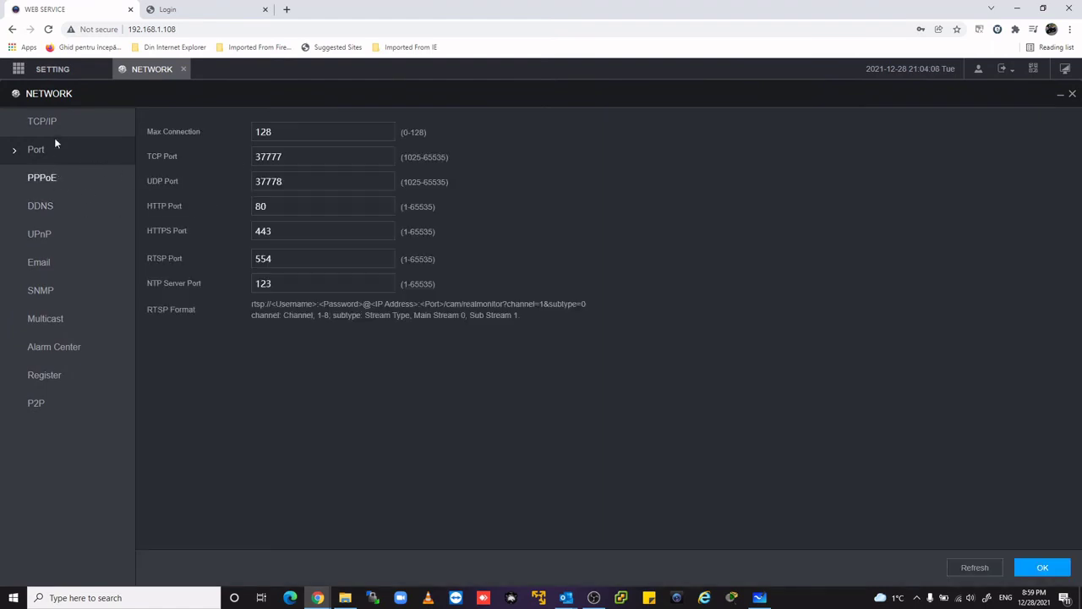
click(50, 120)
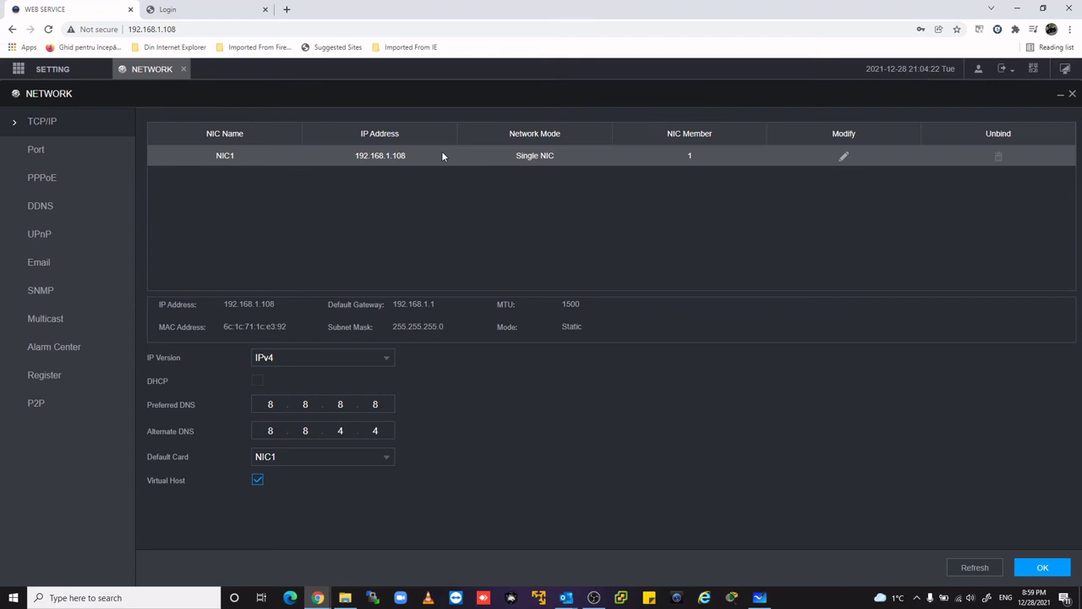
click(184, 69)
mouse_move(17, 71)
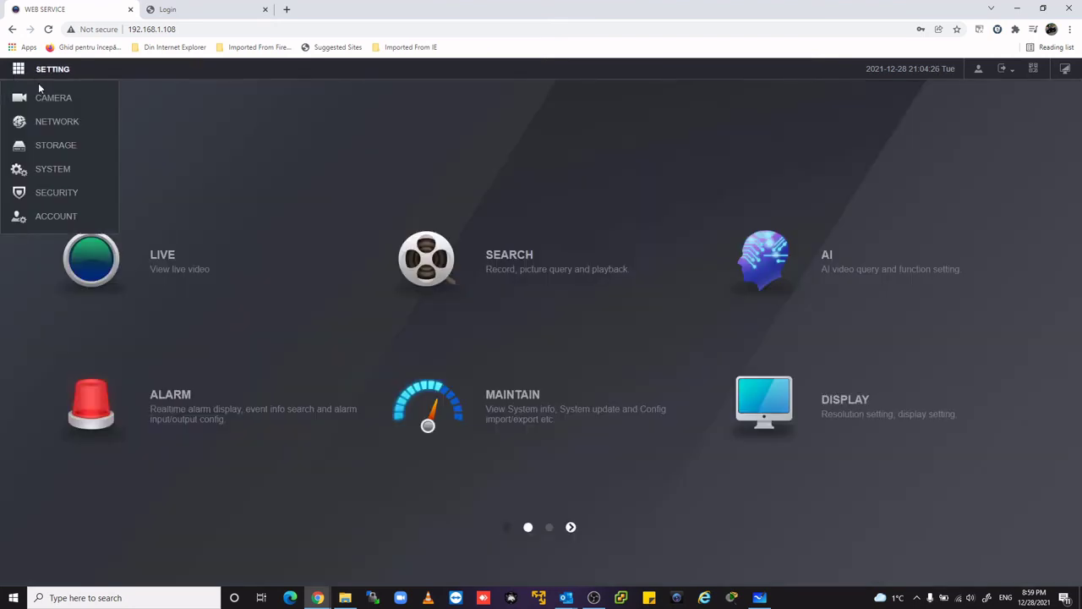
- In Camera settings, start a Manual Add and set the IP Address to 'public ip adress'
click(42, 97)
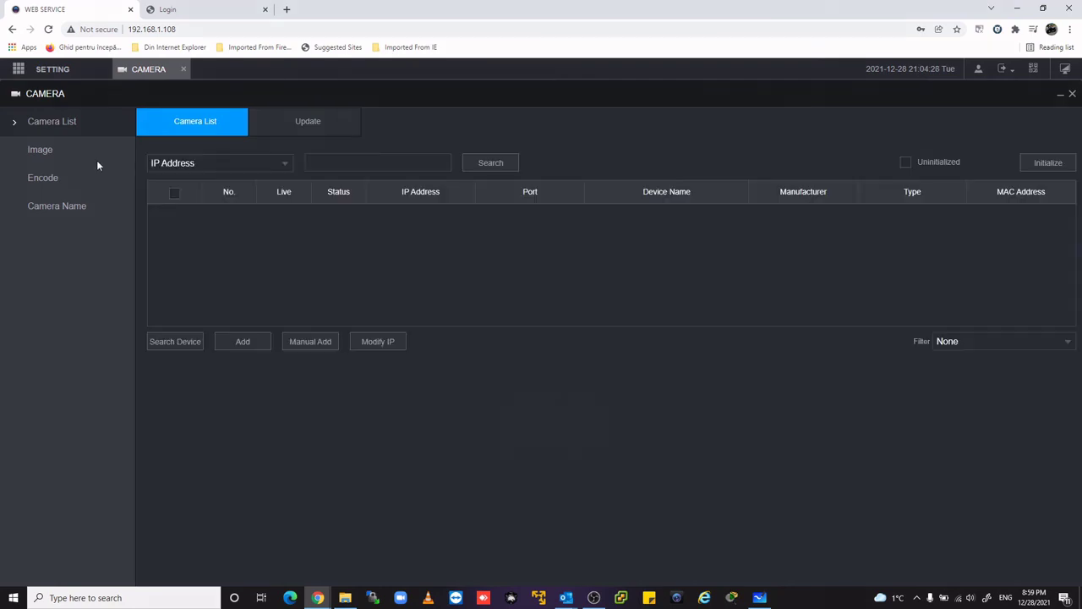
click(313, 342)
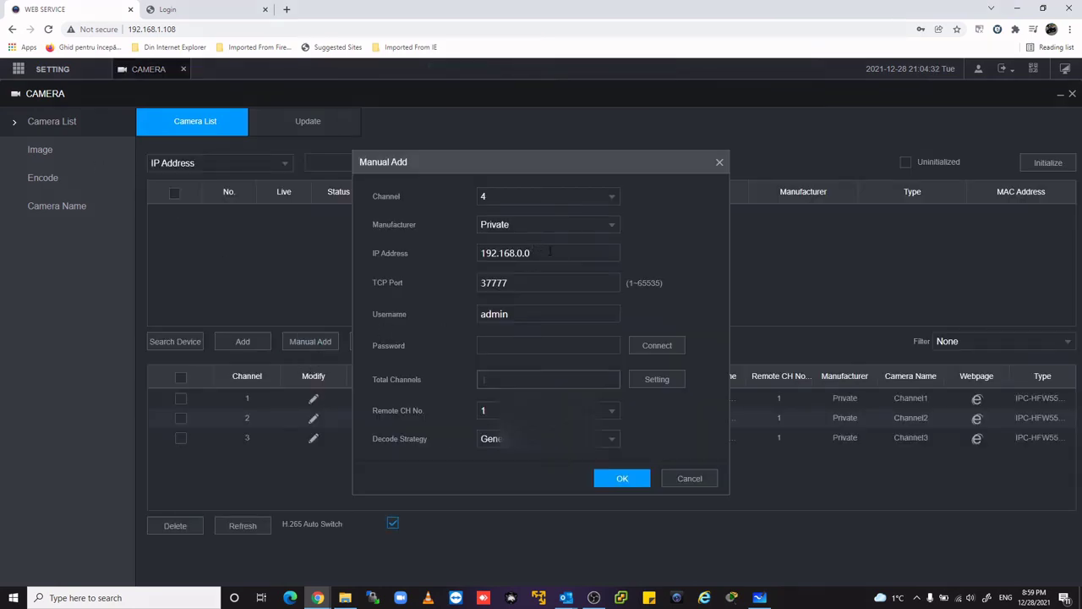
drag(534, 253, 354, 260)
text(pu)
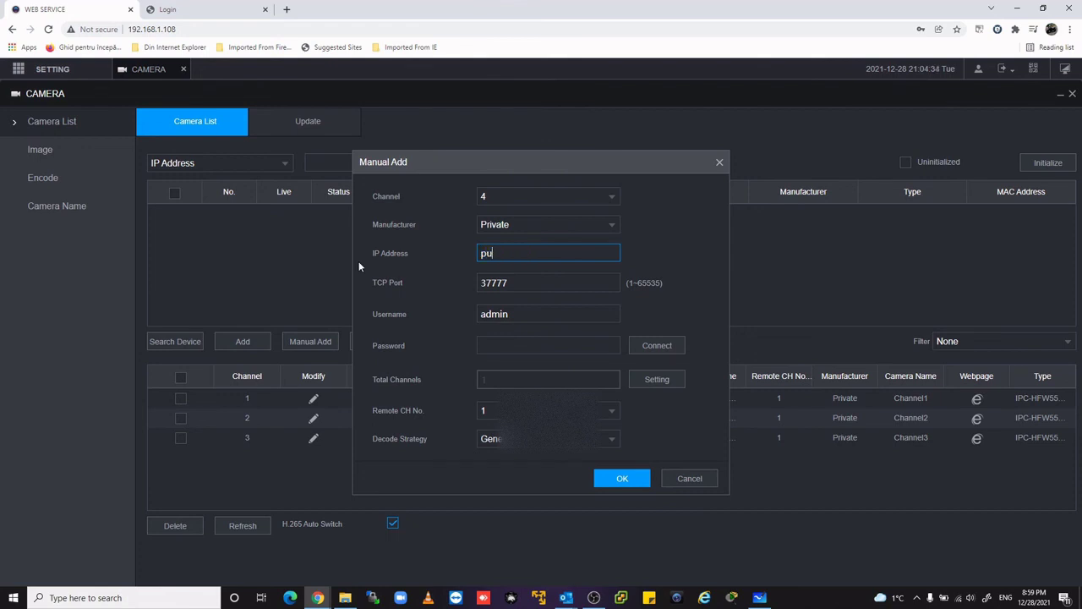
text(blic ip adress)
- Confirm TCP port 37777 and username admin, dismiss password suggestions, and move the dialog right
click(530, 280)
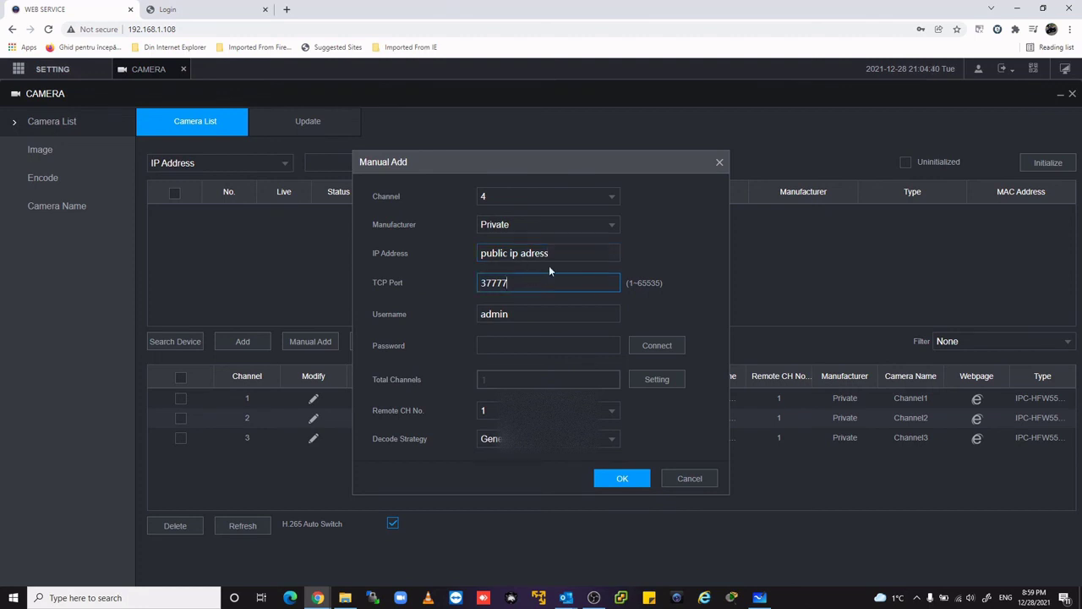
click(533, 313)
click(524, 343)
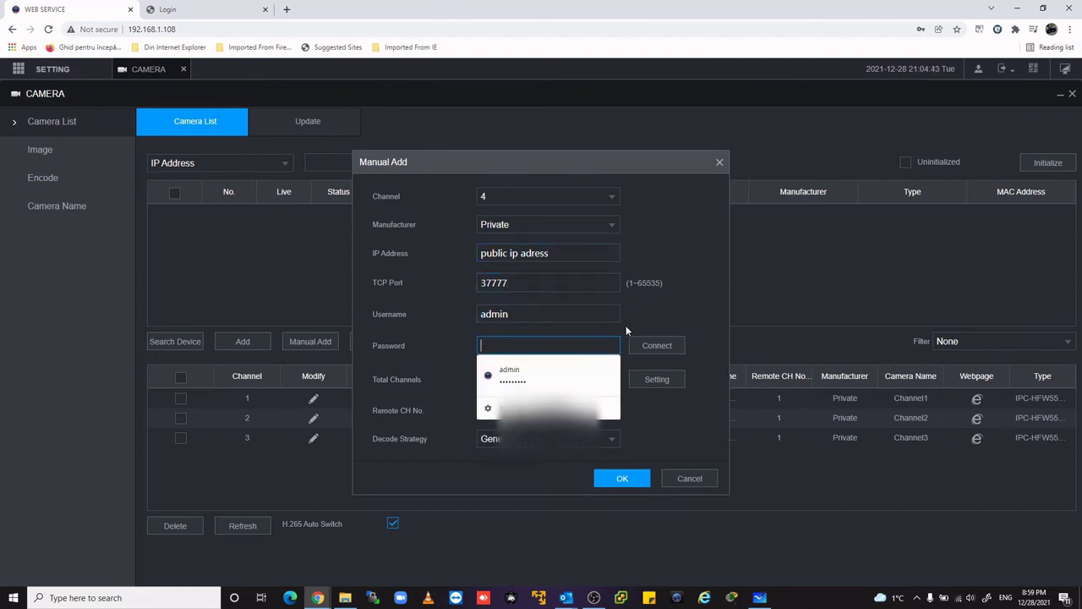
click(623, 479)
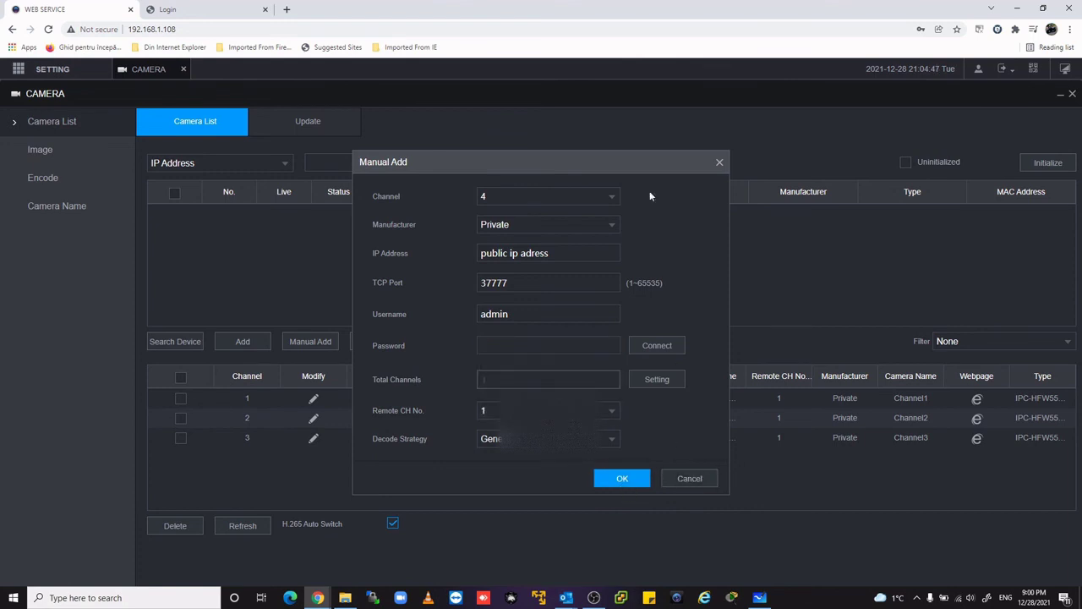
drag(591, 164, 711, 166)
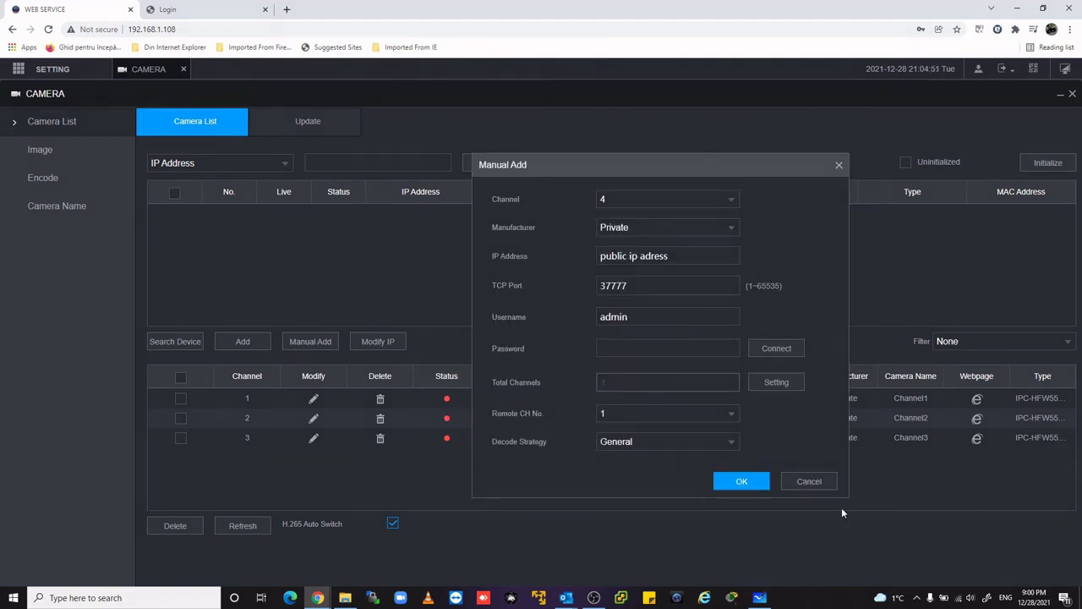